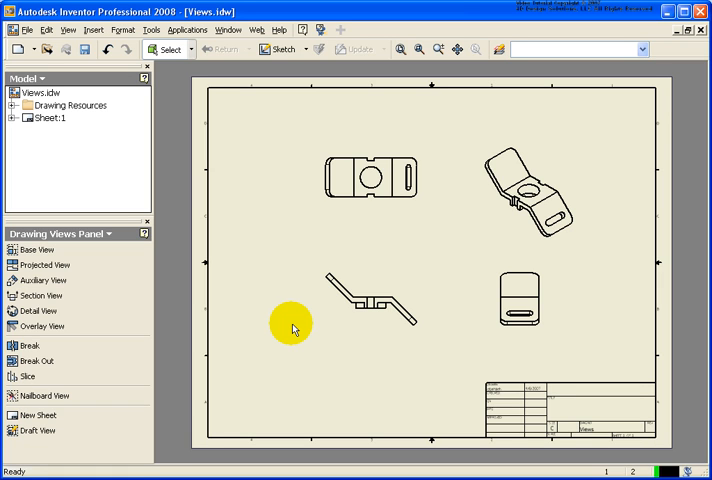
Show the Drawing Annotation Panel and start a Baseline Dimension Set on the top-left view's geometry.
{"action": "left_click", "coordinate": [110, 236]}
{"action": "left_click", "coordinate": [106, 249]}
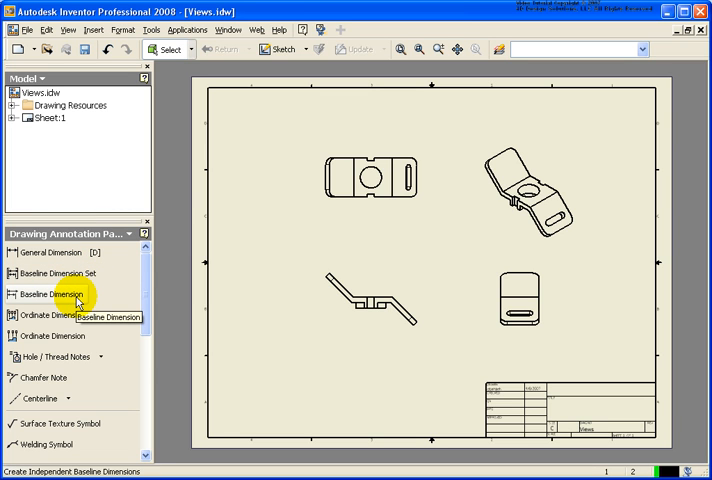
{"action": "left_click", "coordinate": [78, 302]}
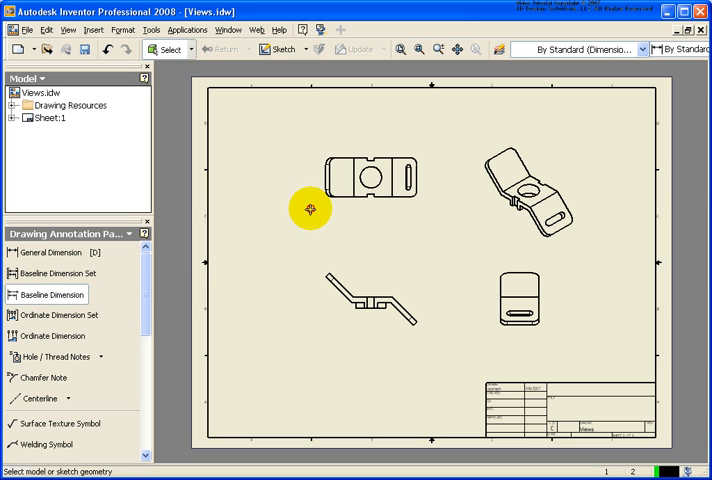
{"action": "left_click_drag", "start_coordinate": [310, 209], "coordinate": [429, 143]}
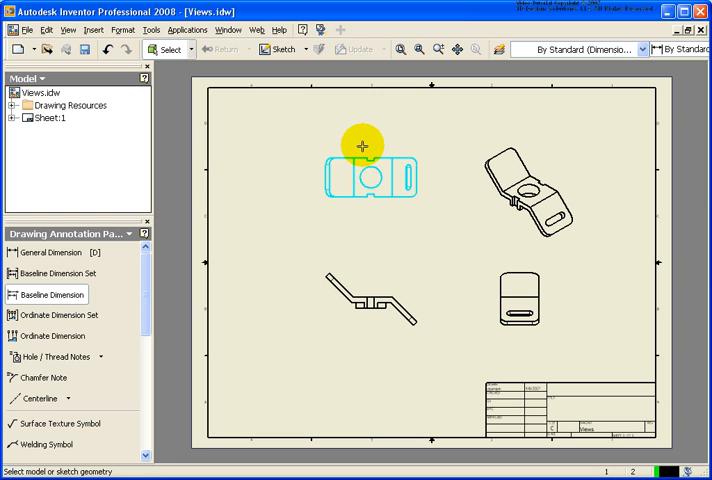
Continue and place the vertical baseline set (67.50 to 6.50) left of the top view.
{"action": "right_click", "coordinate": [363, 146]}
{"action": "left_click", "coordinate": [388, 155]}
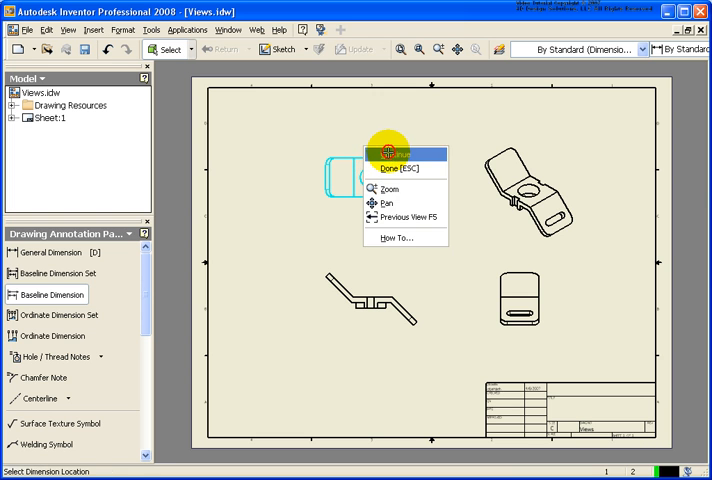
{"action": "scroll", "coordinate": [369, 173], "scroll_direction": "up", "scroll_amount": 3}
{"action": "scroll", "coordinate": [369, 173], "scroll_direction": "up", "scroll_amount": 2}
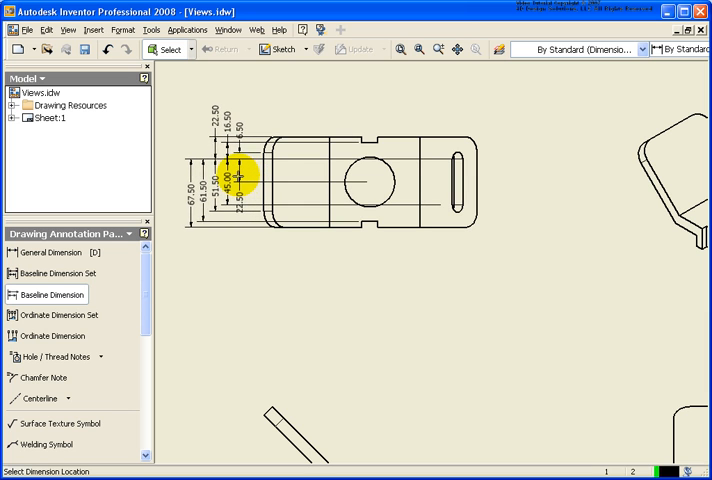
{"action": "left_click", "coordinate": [252, 177]}
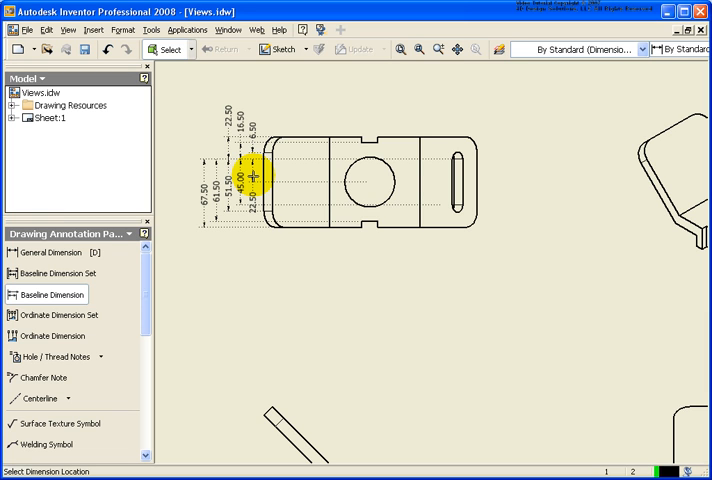
{"action": "left_click", "coordinate": [253, 176]}
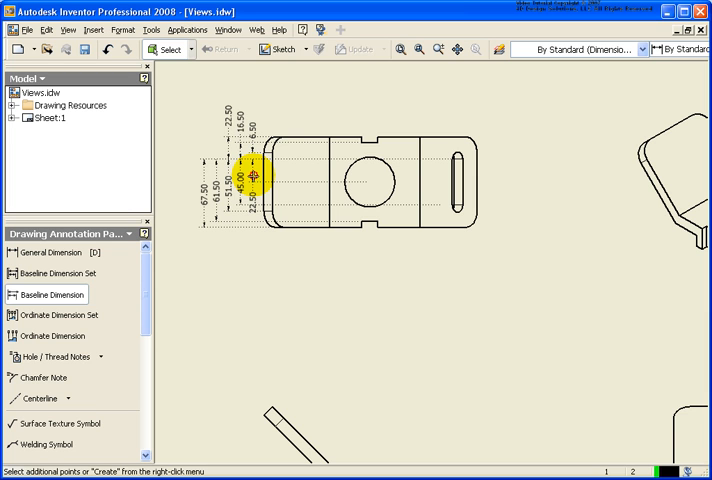
Try different edges as the set's origin via Make Origin, then create the set reading 90.00 down to 6.00.
{"action": "right_click", "coordinate": [252, 234]}
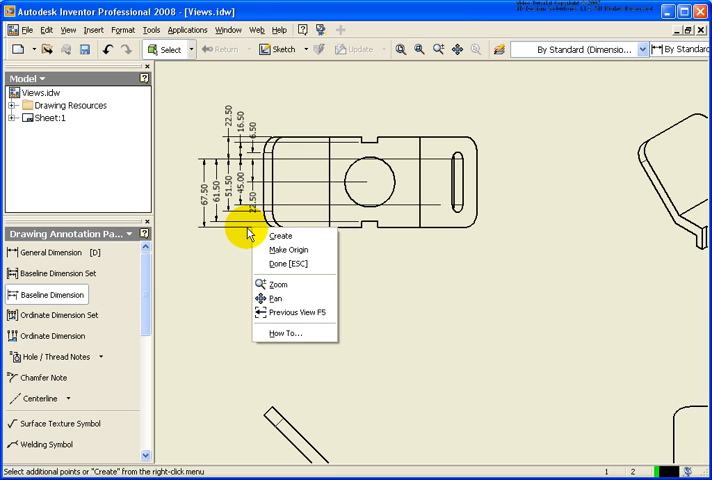
{"action": "left_click", "coordinate": [303, 250]}
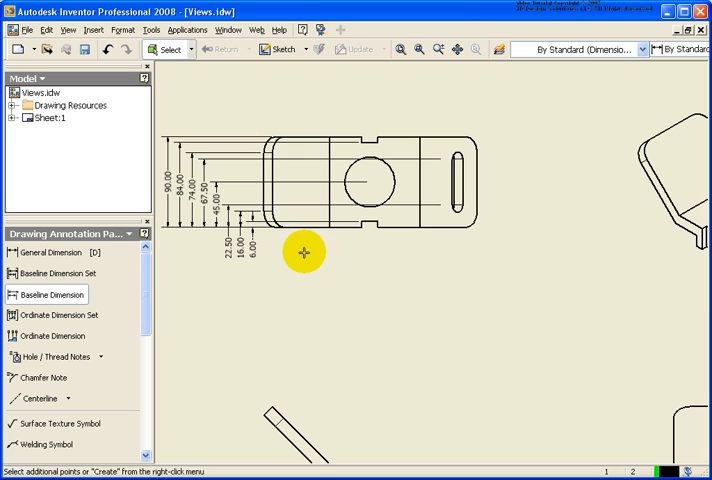
{"action": "right_click", "coordinate": [235, 136]}
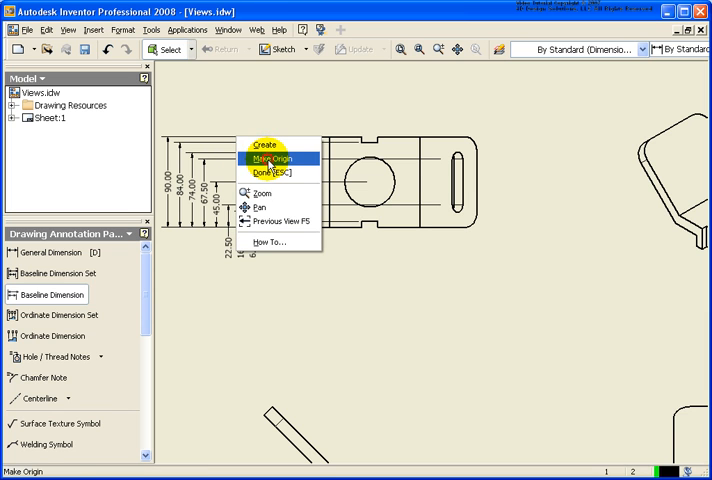
{"action": "left_click", "coordinate": [268, 160]}
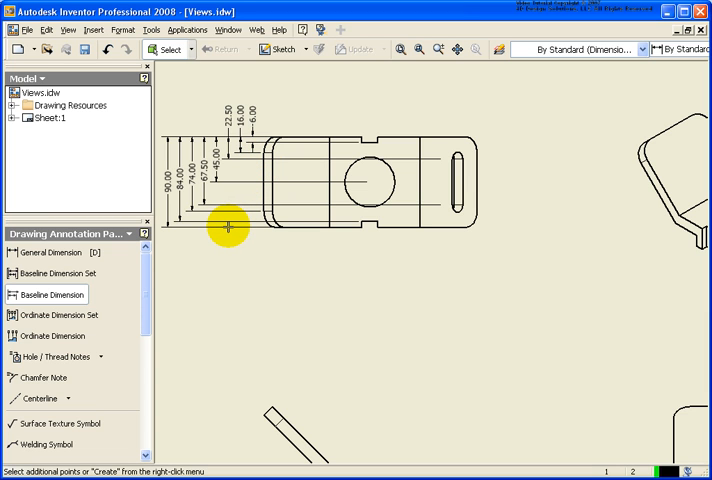
{"action": "right_click", "coordinate": [228, 228]}
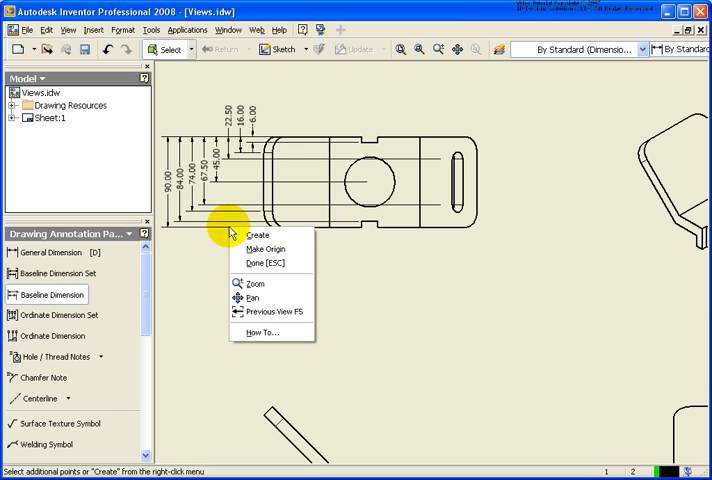
{"action": "left_click", "coordinate": [275, 250]}
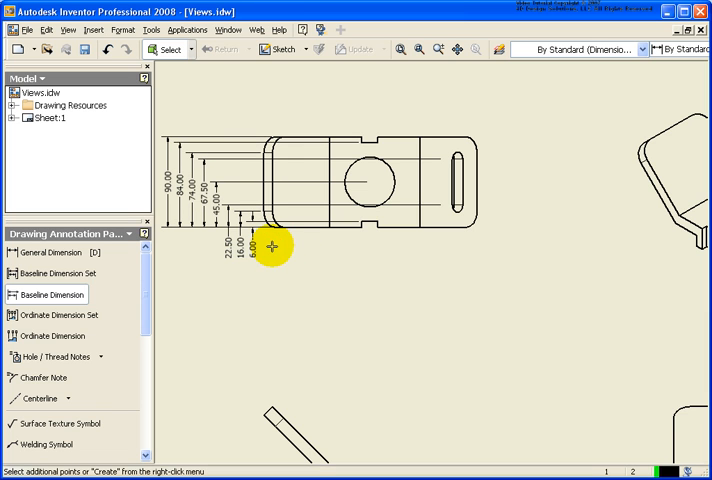
{"action": "right_click", "coordinate": [272, 245]}
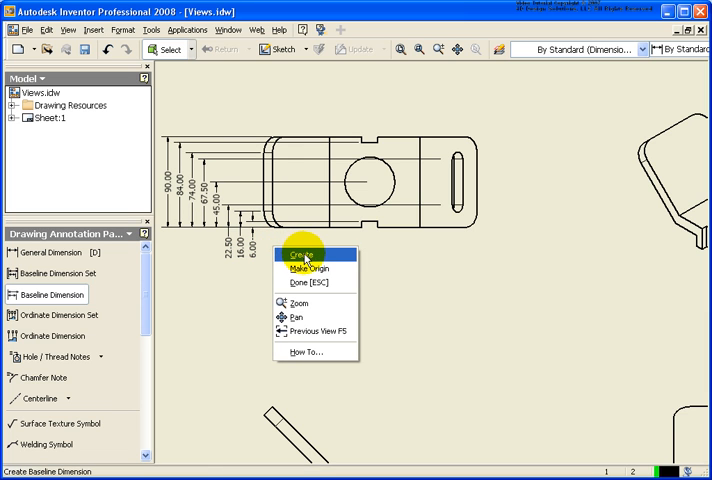
{"action": "left_click", "coordinate": [327, 262]}
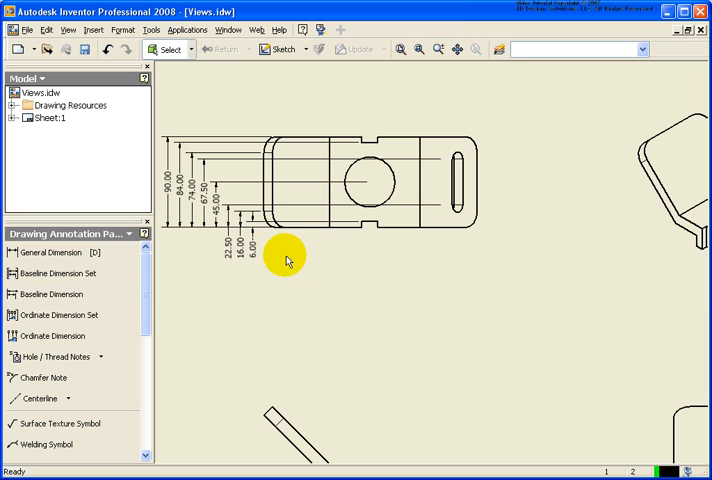
Drag 74.00 outermost, 84.00 next and 67.50 inward, leaving 90.00 innermost of the three.
{"action": "middle_click_drag", "start_coordinate": [286, 259], "coordinate": [340, 250]}
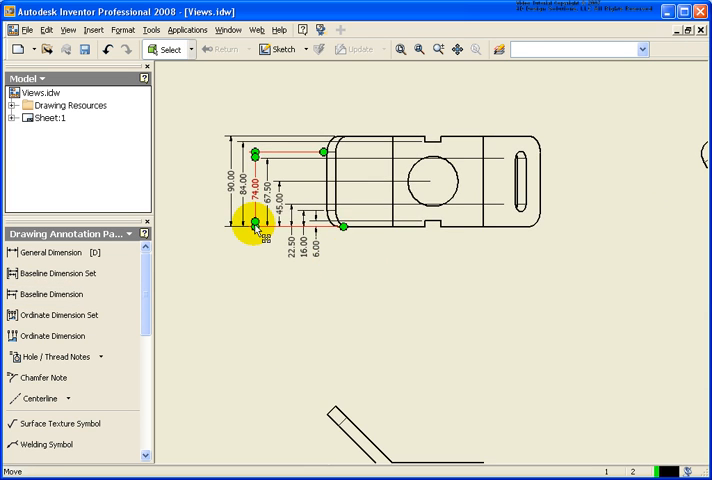
{"action": "scroll", "coordinate": [254, 222], "scroll_direction": "up", "scroll_amount": 1}
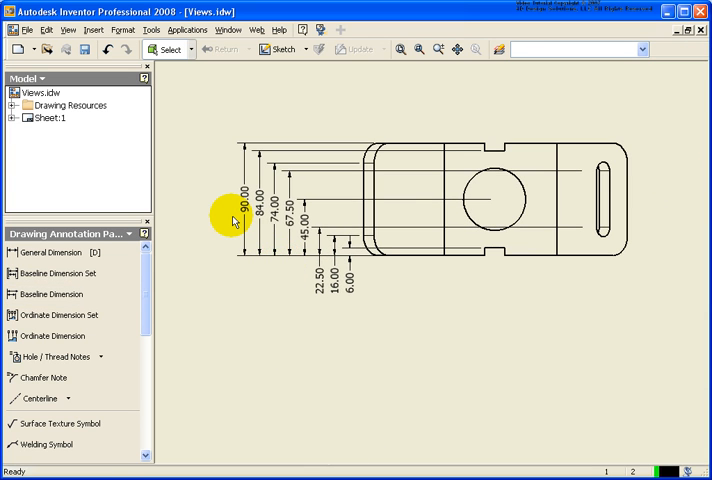
{"action": "left_click_drag", "start_coordinate": [260, 207], "coordinate": [222, 203]}
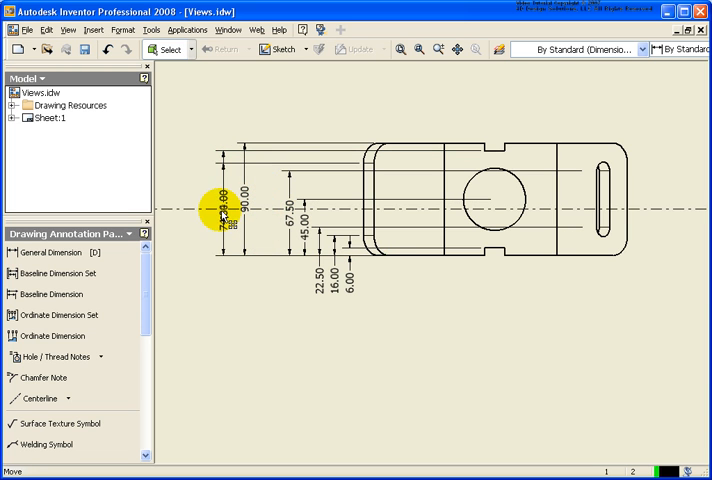
{"action": "left_click_drag", "start_coordinate": [268, 207], "coordinate": [198, 205]}
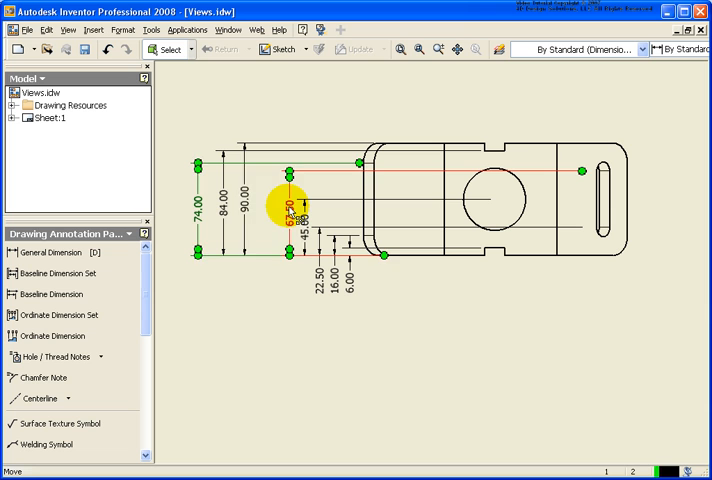
{"action": "mouse_move", "coordinate": [290, 205]}
{"action": "left_mouse_down"}
{"action": "mouse_move", "coordinate": [271, 210]}
{"action": "mouse_move", "coordinate": [281, 210]}
{"action": "left_mouse_up"}
{"action": "left_click_drag", "start_coordinate": [238, 203], "coordinate": [248, 201]}
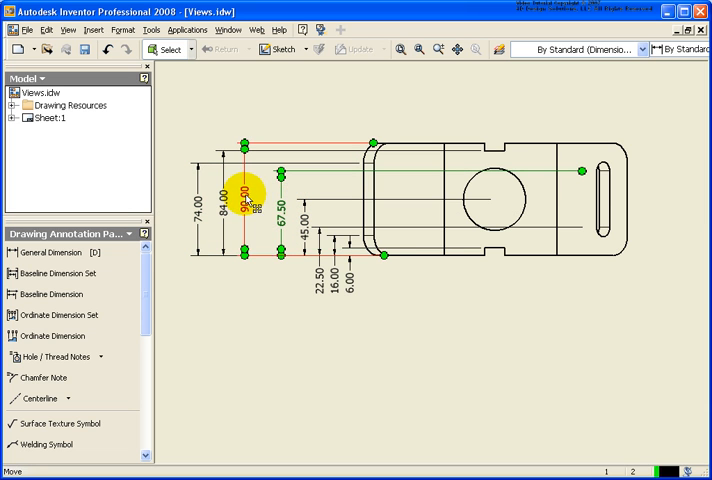
{"action": "right_click", "coordinate": [246, 197]}
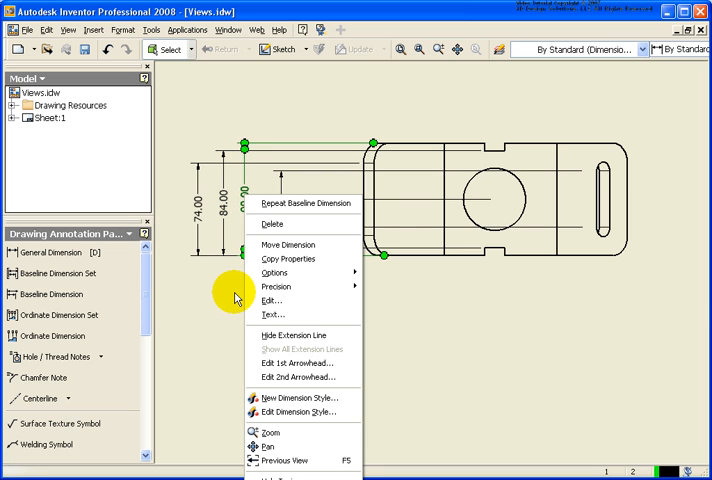
Delete the whole baseline dimension set while cancelling the 'Delete view VIEW2?' prompt to keep the view.
{"action": "left_click", "coordinate": [234, 294]}
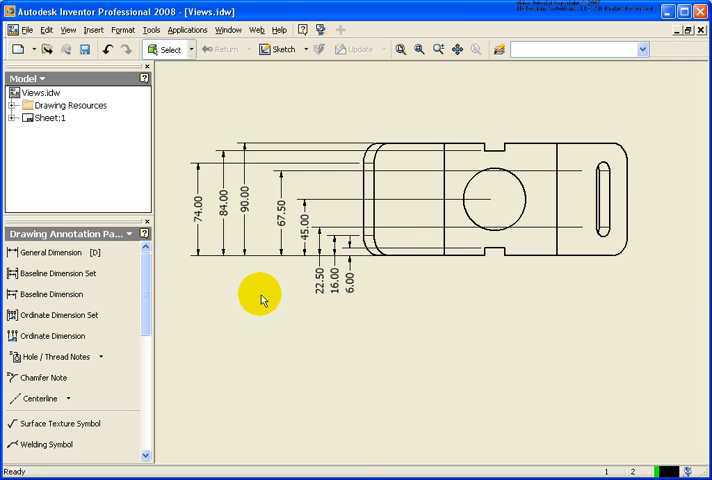
{"action": "left_click_drag", "start_coordinate": [357, 316], "coordinate": [230, 222]}
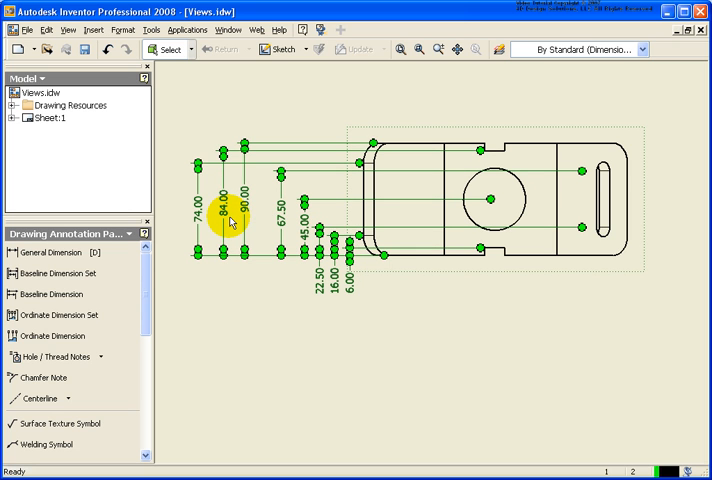
{"action": "key", "text": "Delete"}
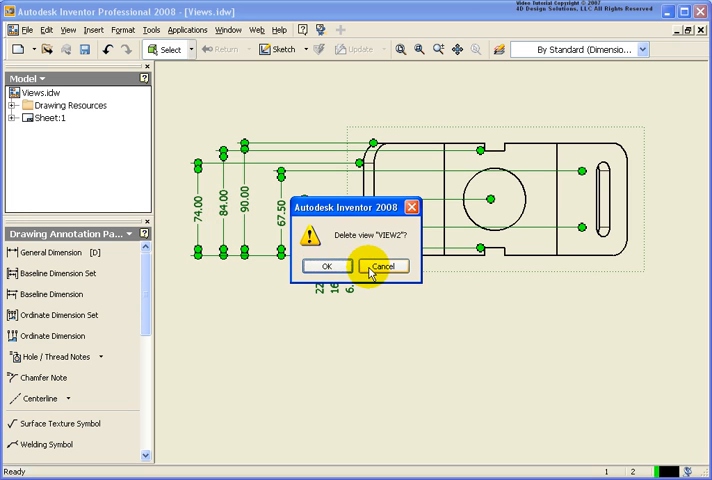
{"action": "left_click", "coordinate": [378, 267]}
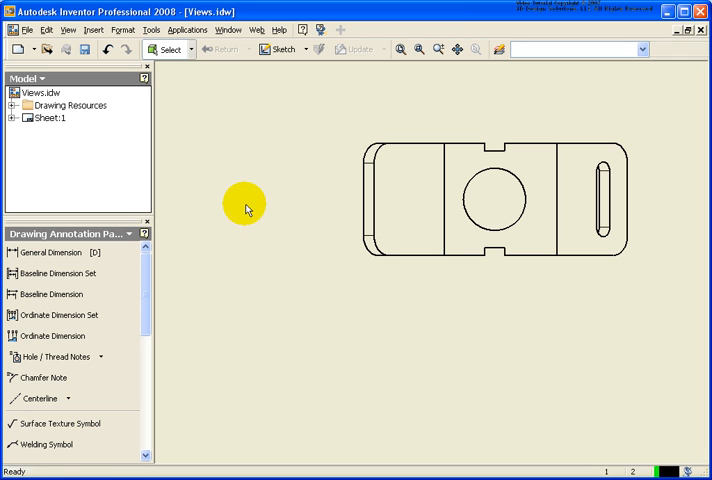
Start a new Baseline Dimension Set on the whole bracket view and place it left of the part.
{"action": "left_click", "coordinate": [69, 279]}
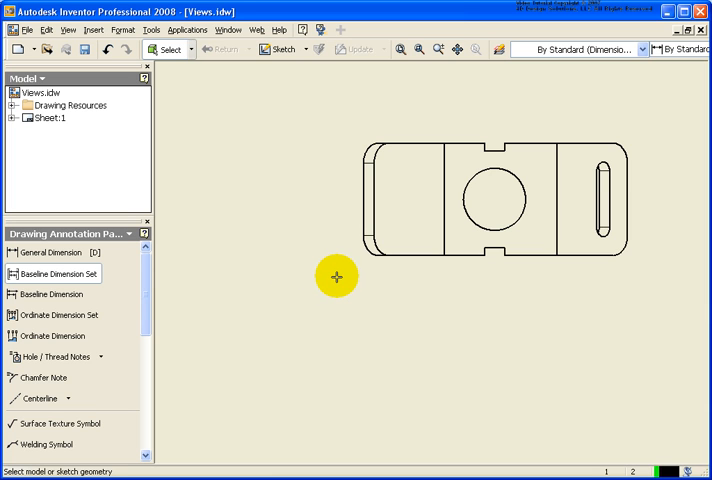
{"action": "mouse_move", "coordinate": [332, 276]}
{"action": "left_mouse_down"}
{"action": "mouse_move", "coordinate": [652, 137]}
{"action": "mouse_move", "coordinate": [652, 130]}
{"action": "left_mouse_up"}
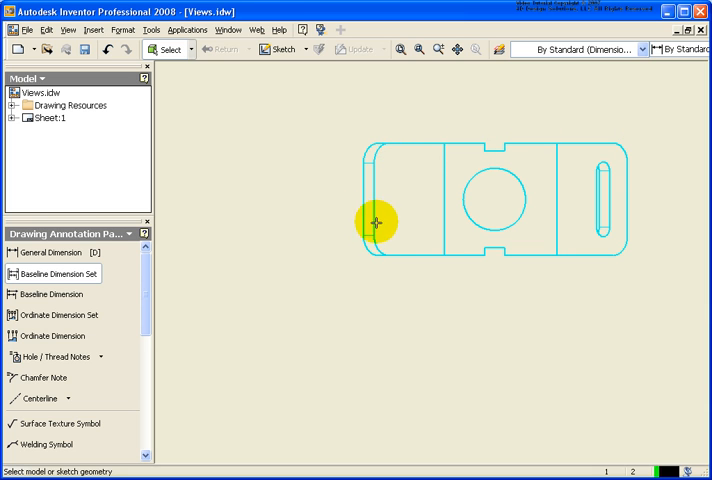
{"action": "right_click", "coordinate": [318, 177]}
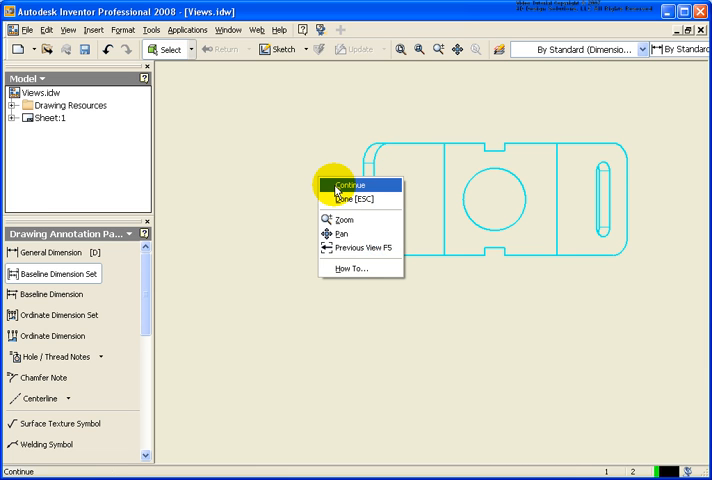
{"action": "left_click", "coordinate": [337, 190]}
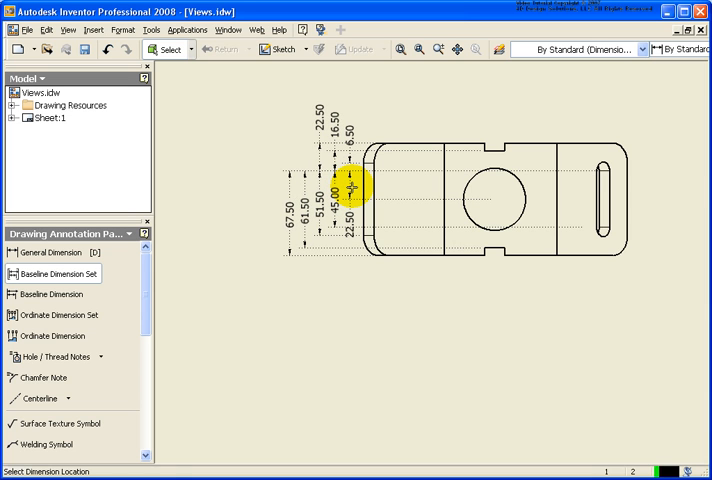
{"action": "left_click", "coordinate": [352, 187]}
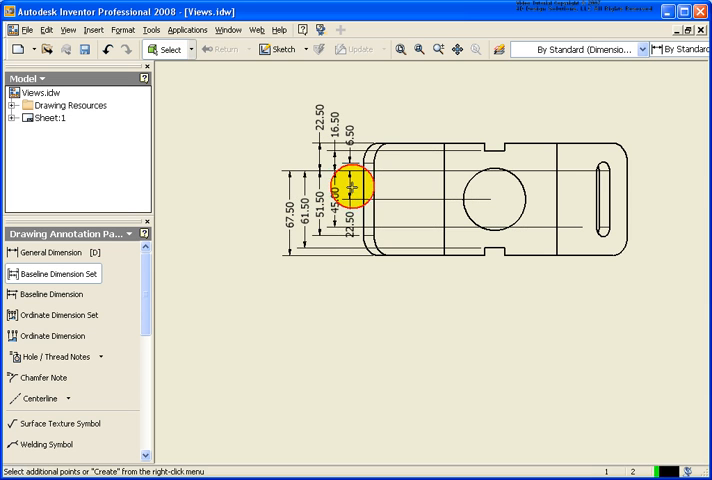
Make the bottom edge the origin and create the set, 90.00 to 45.00 at left and 22.50, 16.00, 6.00 below.
{"action": "right_click", "coordinate": [327, 265]}
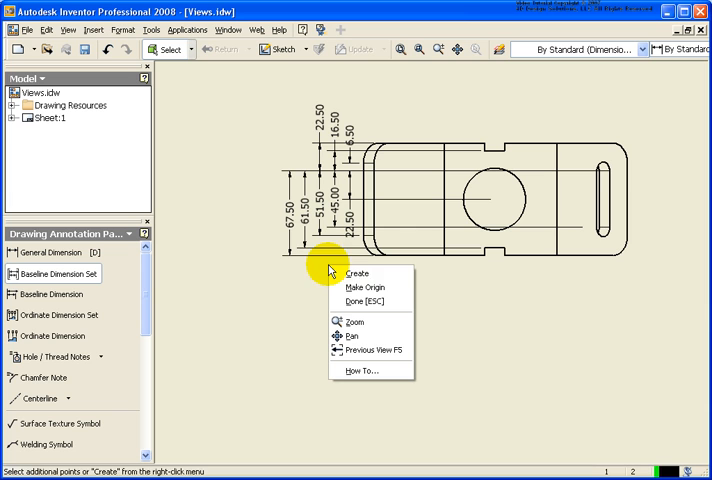
{"action": "right_click", "coordinate": [318, 260]}
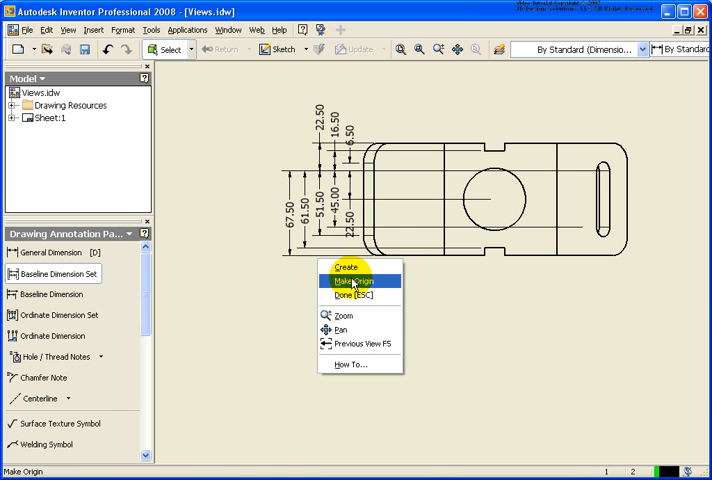
{"action": "left_click", "coordinate": [354, 283]}
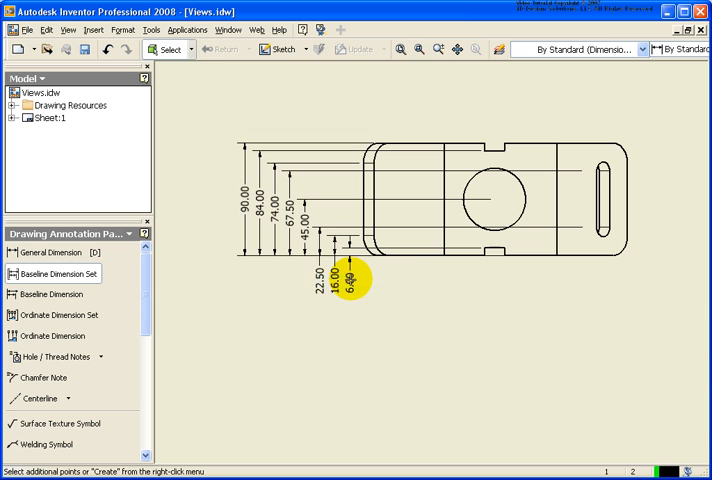
{"action": "right_click", "coordinate": [291, 271]}
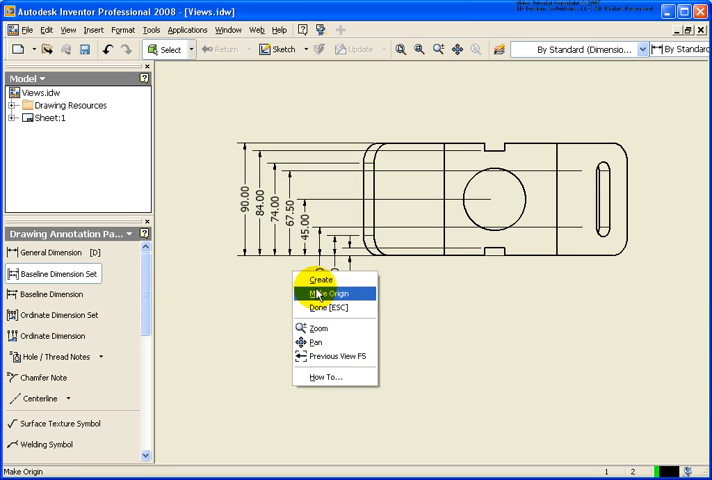
{"action": "left_click", "coordinate": [324, 282]}
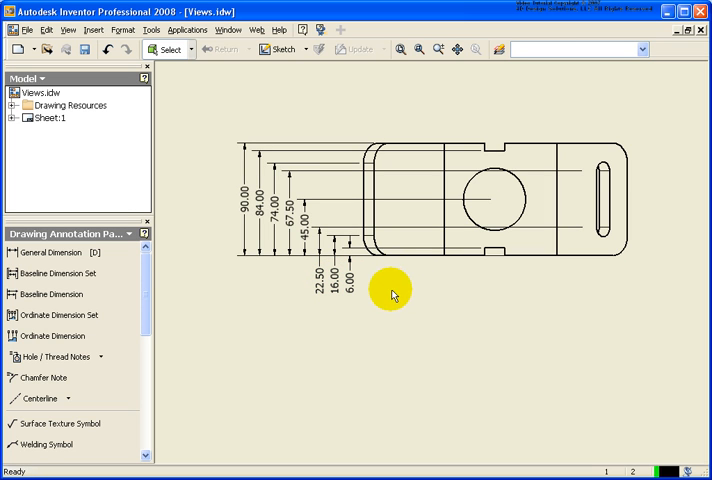
Drag the 90.00, 74.00 and 45.00 dimension lines further left so the stack no longer overlaps.
{"action": "left_click", "coordinate": [262, 250]}
{"action": "key", "text": "Escape"}
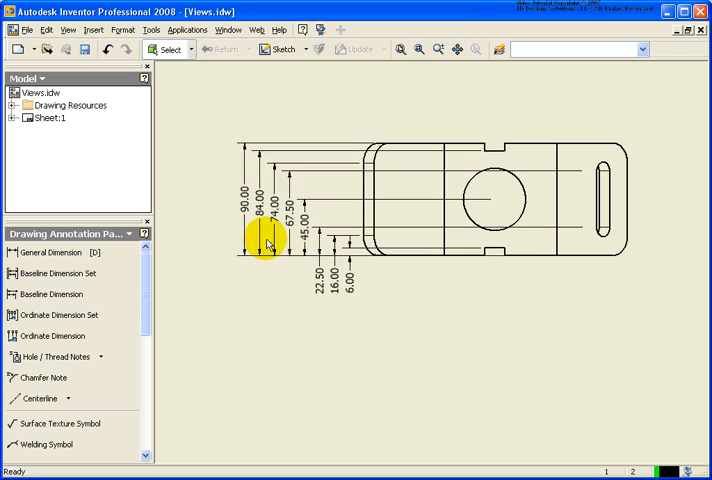
{"action": "left_click", "coordinate": [302, 232]}
{"action": "key", "text": "Escape"}
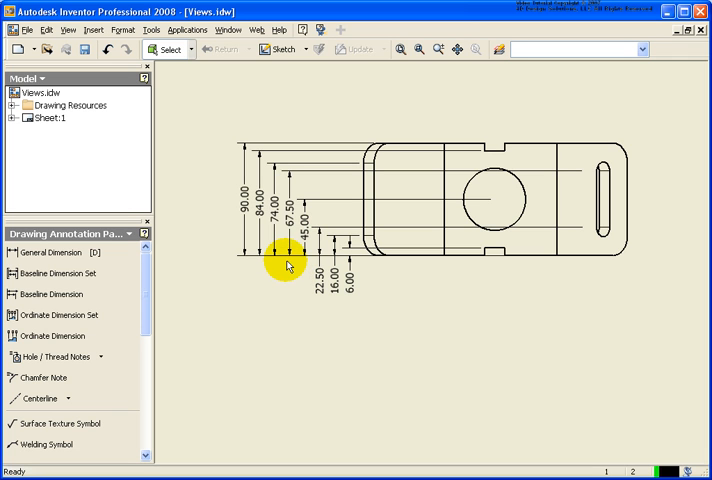
{"action": "key", "text": "ctrl+a"}
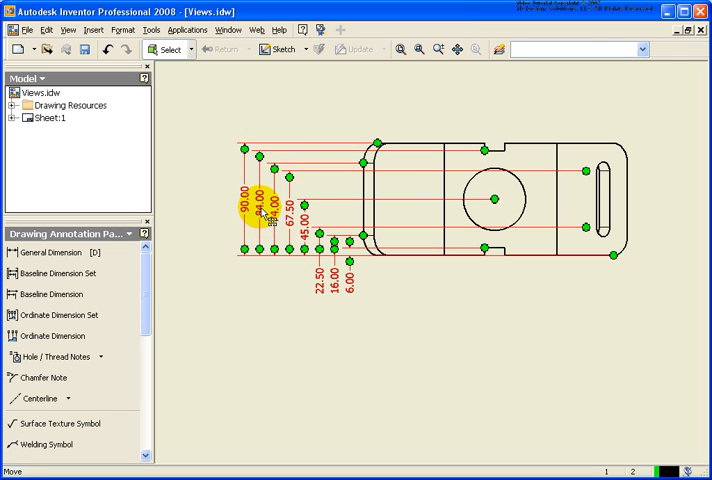
{"action": "mouse_move", "coordinate": [262, 205]}
{"action": "left_mouse_down"}
{"action": "mouse_move", "coordinate": [247, 210]}
{"action": "mouse_move", "coordinate": [280, 211]}
{"action": "mouse_move", "coordinate": [254, 218]}
{"action": "mouse_move", "coordinate": [273, 214]}
{"action": "mouse_move", "coordinate": [235, 207]}
{"action": "mouse_move", "coordinate": [260, 208]}
{"action": "mouse_move", "coordinate": [220, 214]}
{"action": "left_mouse_up"}
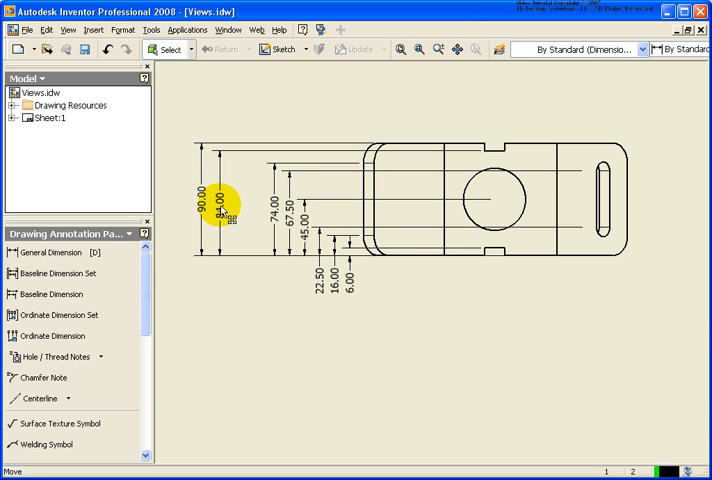
{"action": "left_click", "coordinate": [222, 208]}
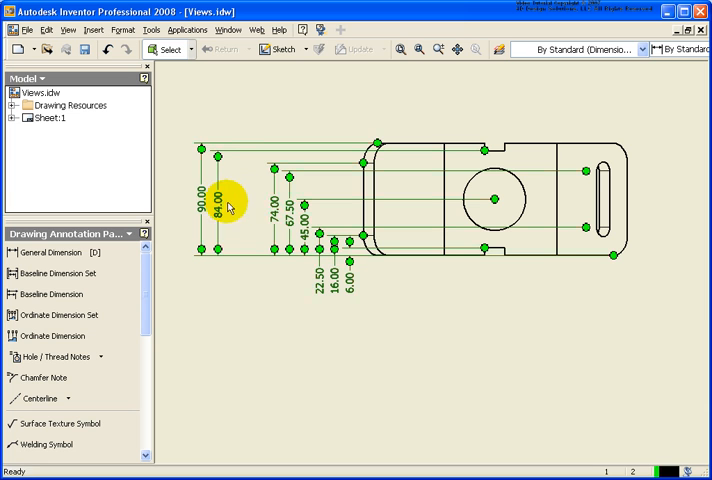
{"action": "left_click_drag", "start_coordinate": [273, 203], "coordinate": [249, 205]}
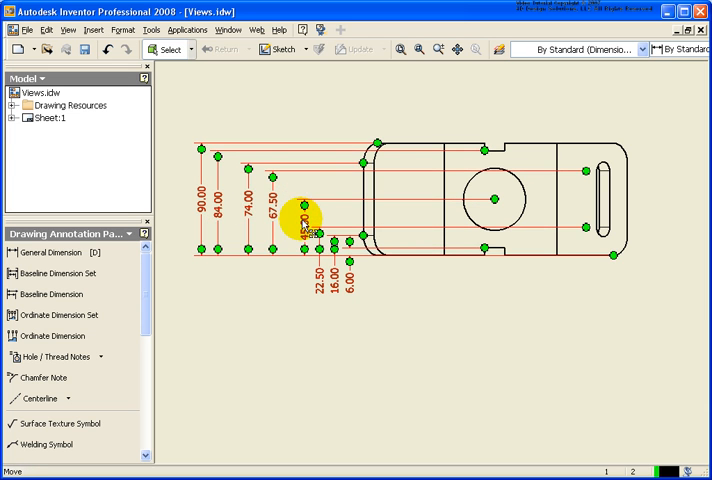
{"action": "left_click_drag", "start_coordinate": [307, 222], "coordinate": [297, 228]}
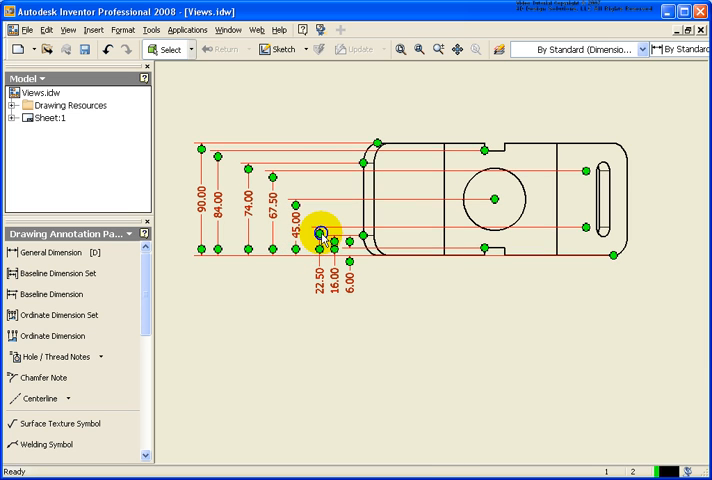
Arrange the set into even spacing, then pick up the 84.00 dimension to move it.
{"action": "right_click", "coordinate": [322, 235]}
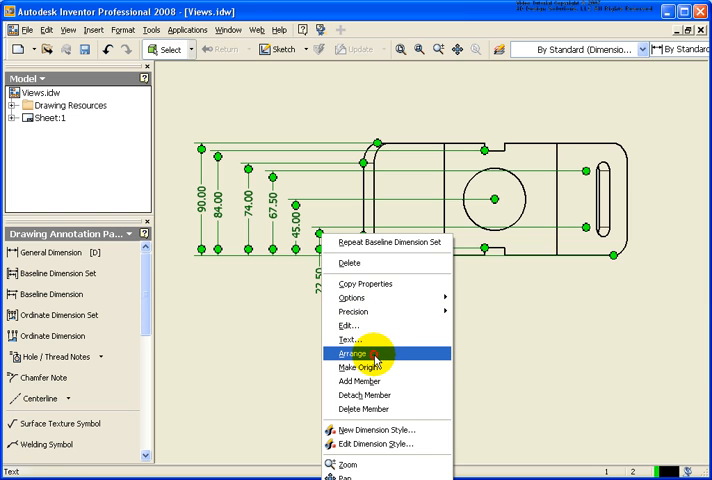
{"action": "left_click", "coordinate": [375, 358]}
{"action": "left_click", "coordinate": [252, 292]}
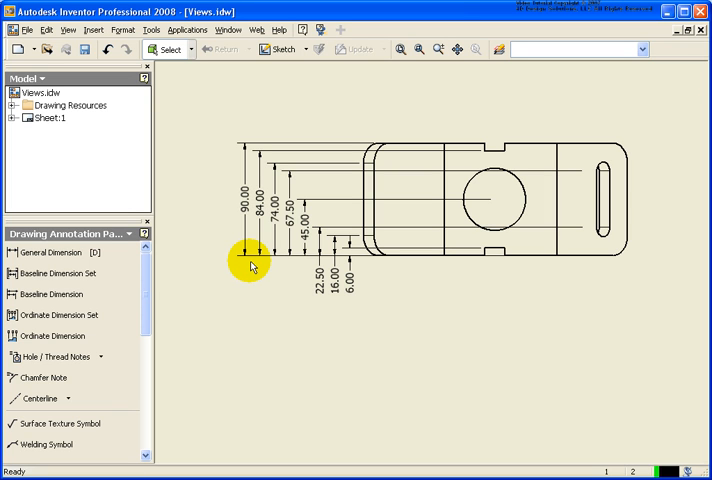
{"action": "left_click_drag", "start_coordinate": [254, 222], "coordinate": [265, 210]}
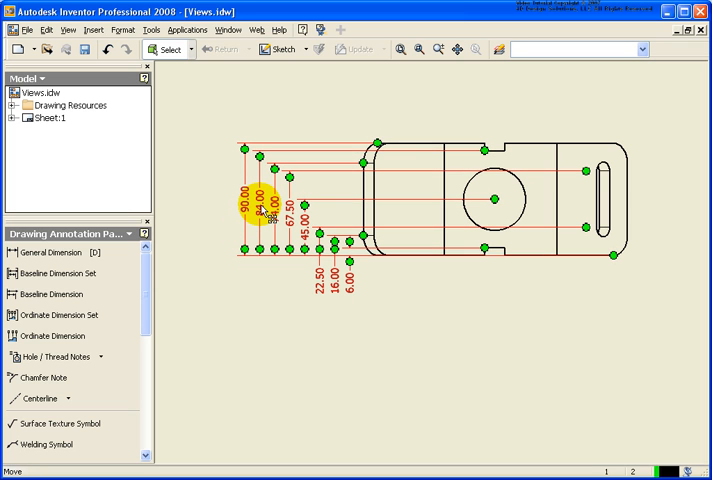
Detach the 84.00 member from the set, drag it aside and delete it.
{"action": "right_click", "coordinate": [264, 211]}
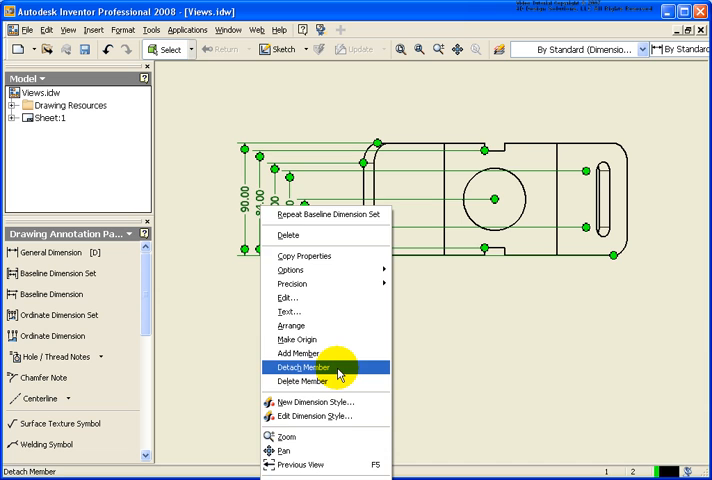
{"action": "left_click", "coordinate": [339, 370]}
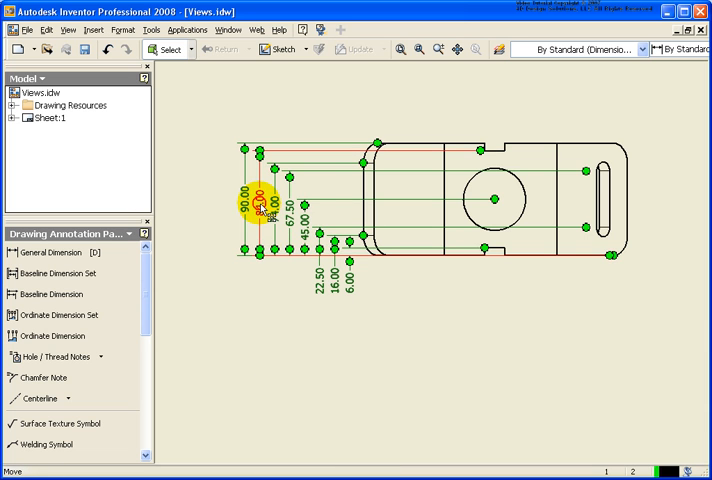
{"action": "mouse_move", "coordinate": [260, 205]}
{"action": "left_mouse_down"}
{"action": "mouse_move", "coordinate": [412, 242]}
{"action": "mouse_move", "coordinate": [201, 243]}
{"action": "left_mouse_up"}
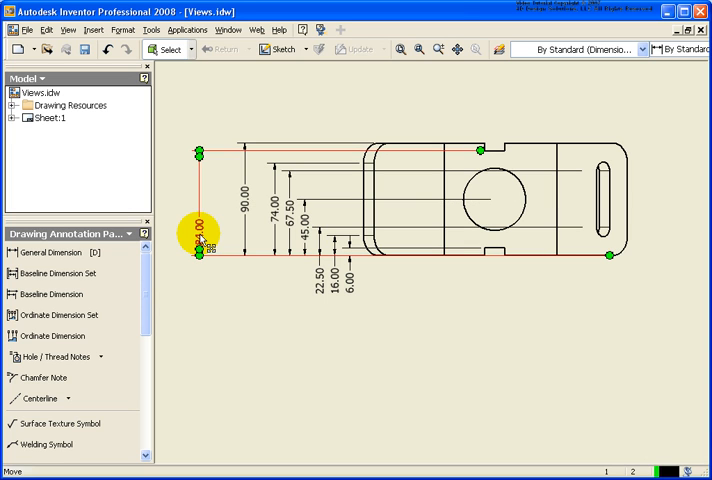
{"action": "key", "text": "Delete"}
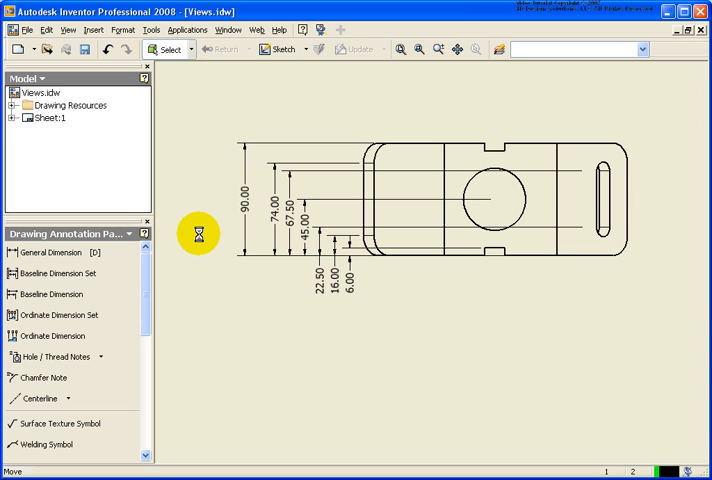
Delete the 67.50 member from the set and Arrange the remaining dimensions evenly.
{"action": "left_click", "coordinate": [285, 240]}
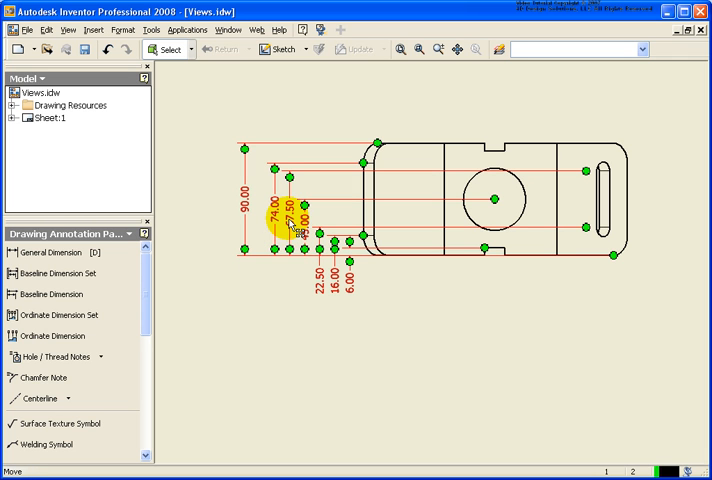
{"action": "right_click", "coordinate": [289, 225]}
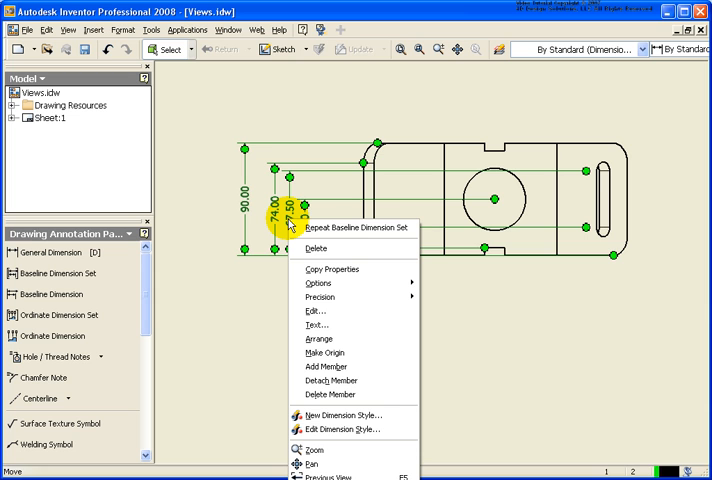
{"action": "left_click", "coordinate": [360, 395]}
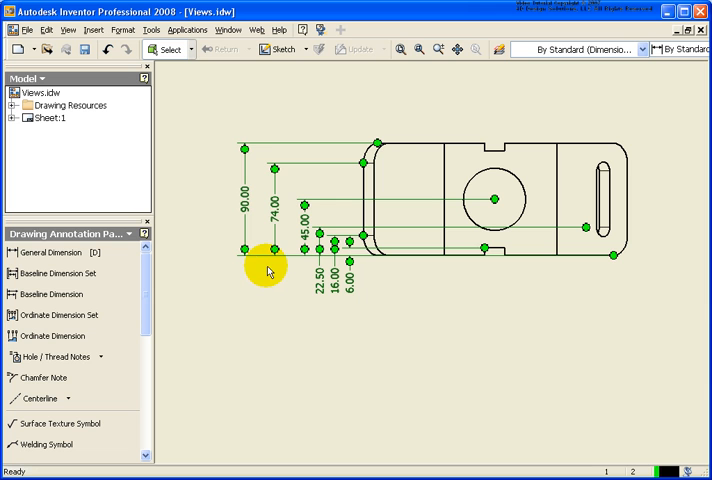
{"action": "right_click", "coordinate": [274, 207]}
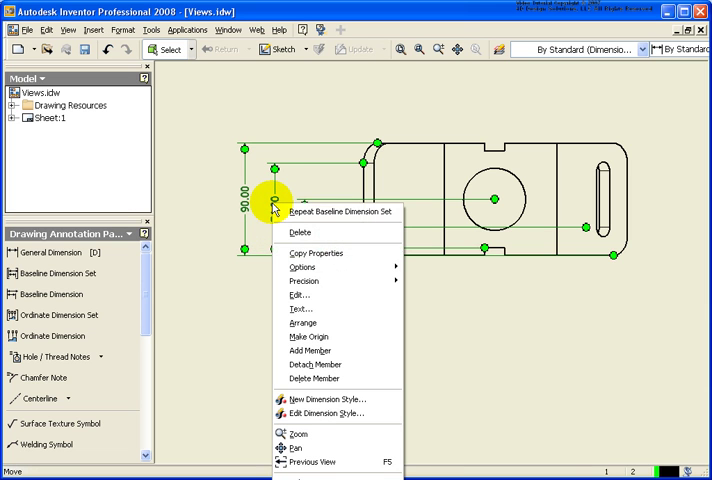
{"action": "left_click", "coordinate": [317, 323]}
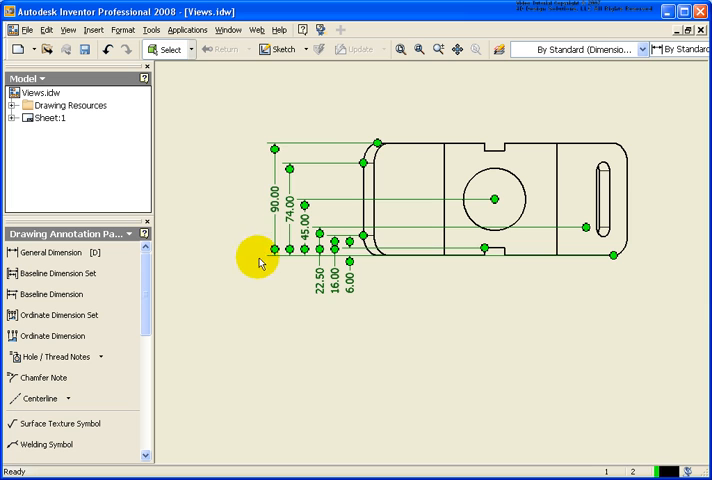
{"action": "right_click", "coordinate": [321, 149]}
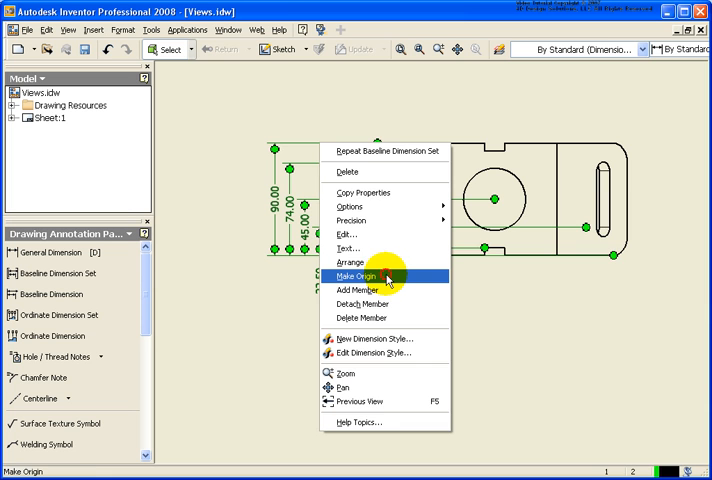
{"action": "left_click", "coordinate": [387, 277]}
{"action": "left_click", "coordinate": [305, 315]}
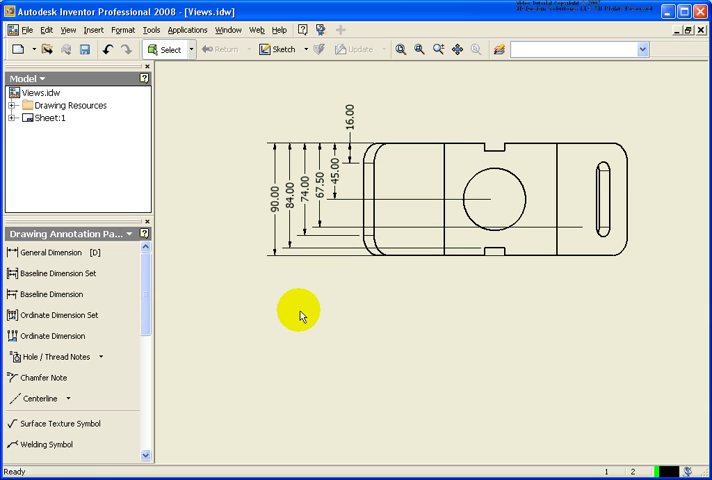
{"action": "right_click", "coordinate": [306, 259]}
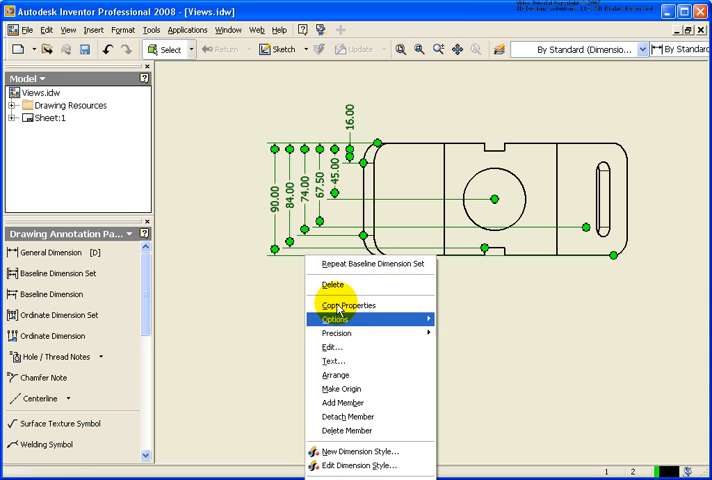
{"action": "left_click", "coordinate": [363, 388]}
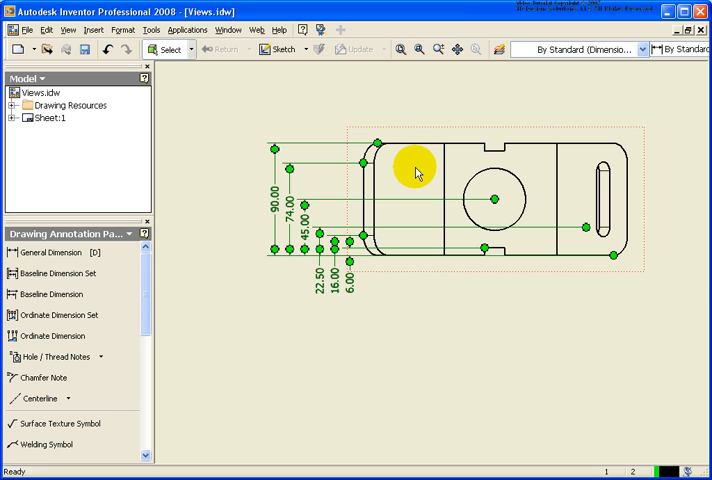
Add an 84.00 member to the baseline set at the top notch corner via Add Member.
{"action": "left_click", "coordinate": [258, 310]}
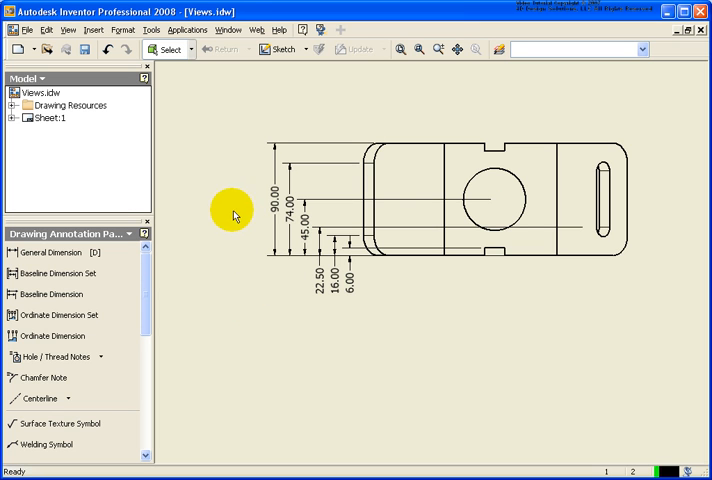
{"action": "right_click", "coordinate": [291, 208]}
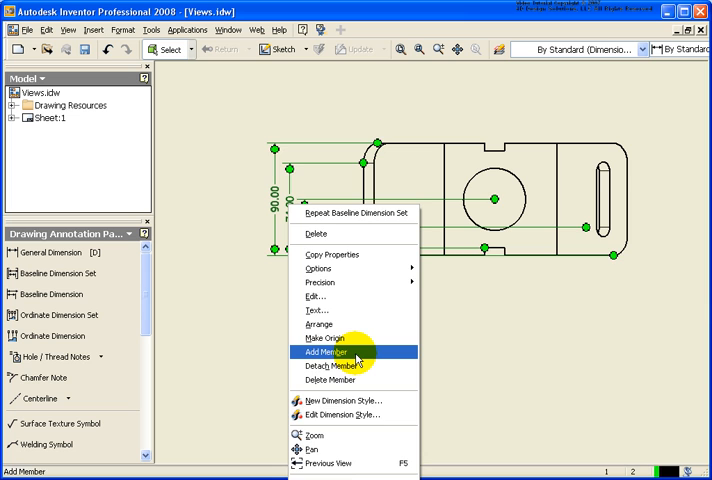
{"action": "left_click", "coordinate": [356, 353]}
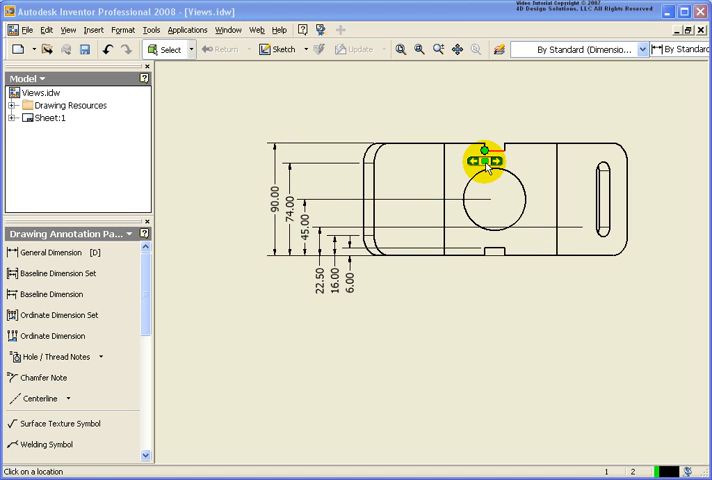
{"action": "left_click", "coordinate": [485, 150]}
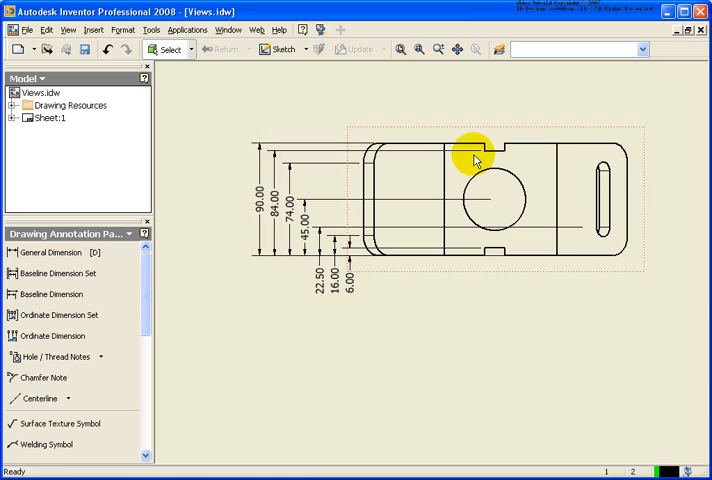
{"action": "left_click", "coordinate": [261, 288]}
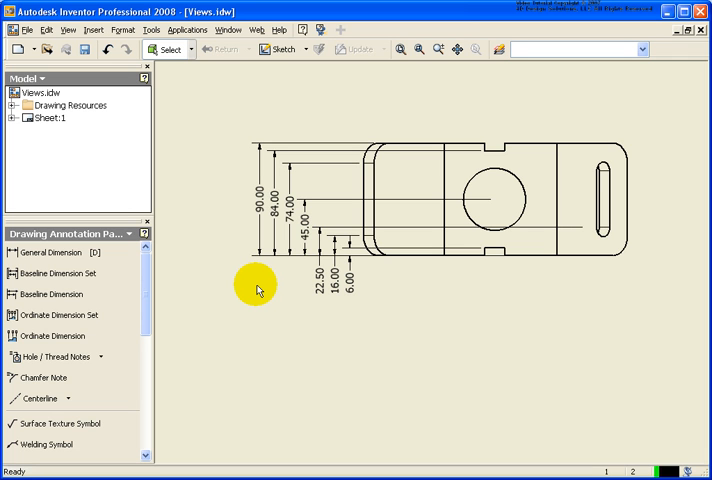
{"action": "left_click", "coordinate": [257, 194]}
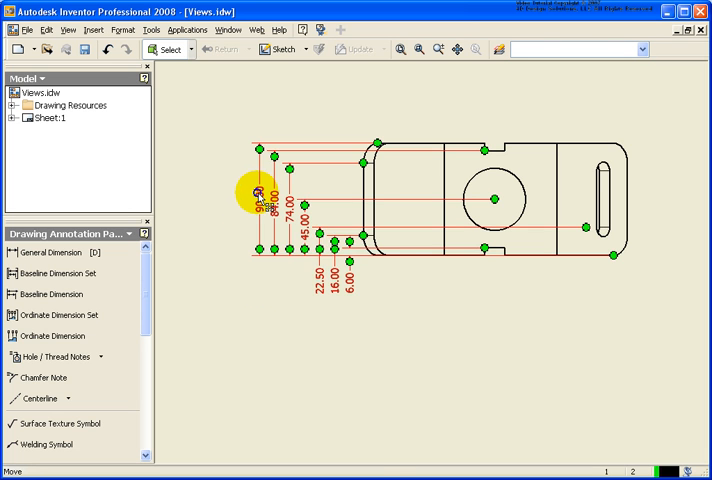
{"action": "right_click", "coordinate": [258, 195]}
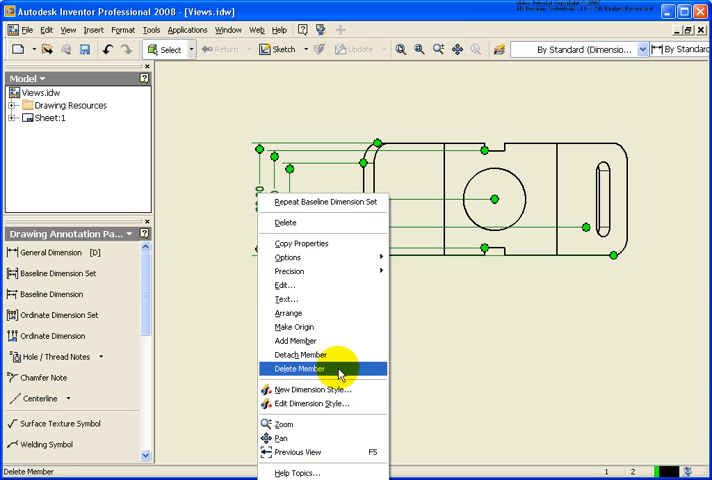
{"action": "left_click", "coordinate": [240, 304]}
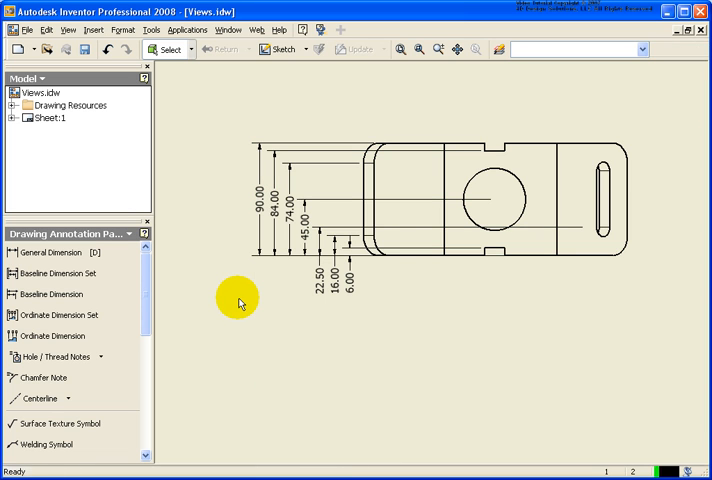